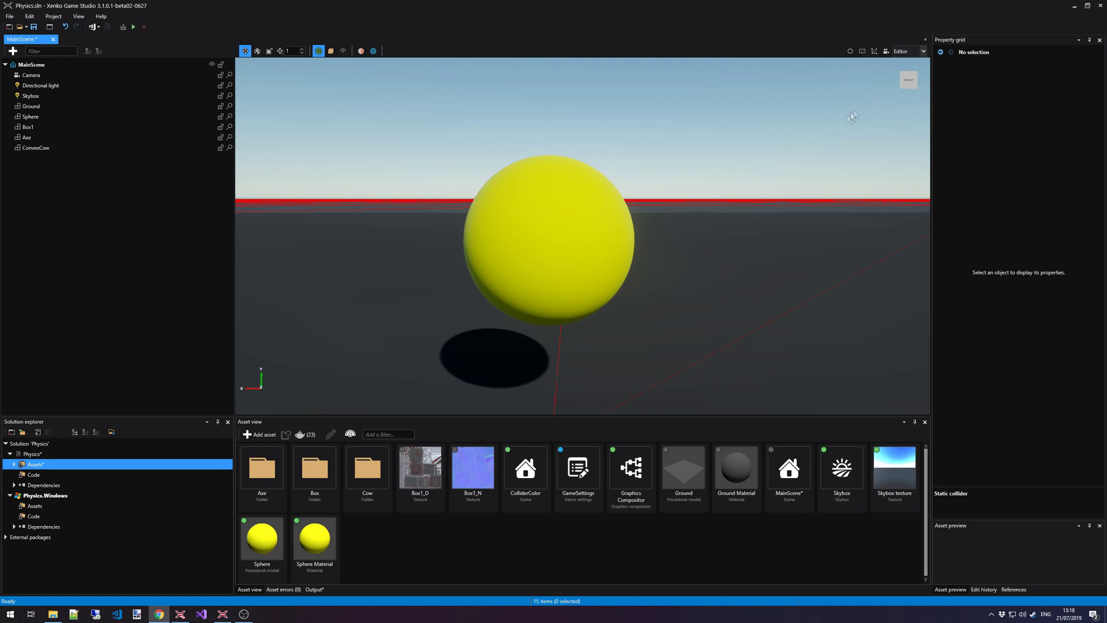
Add a Static collider component to the yellow Sphere entity, found by searching 'static'
click(874, 51)
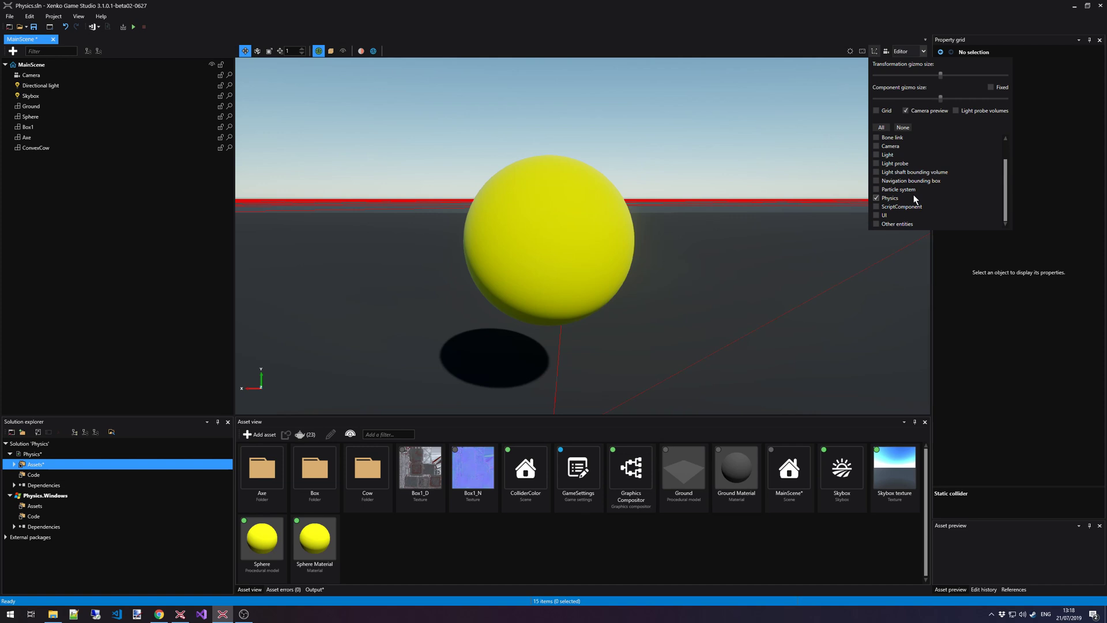
click(729, 140)
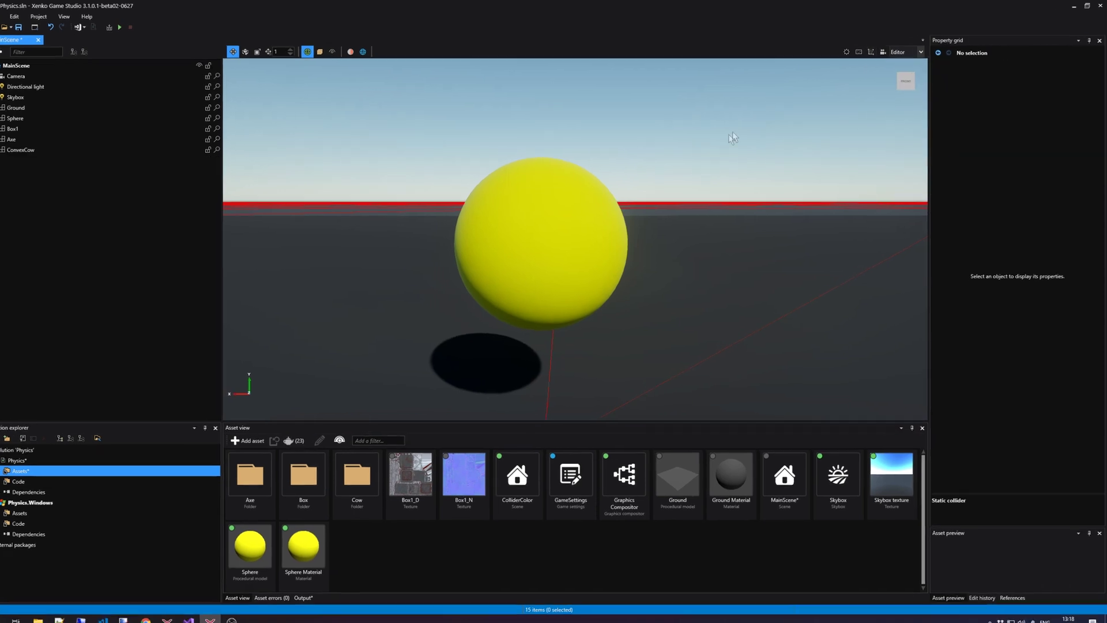
click(593, 223)
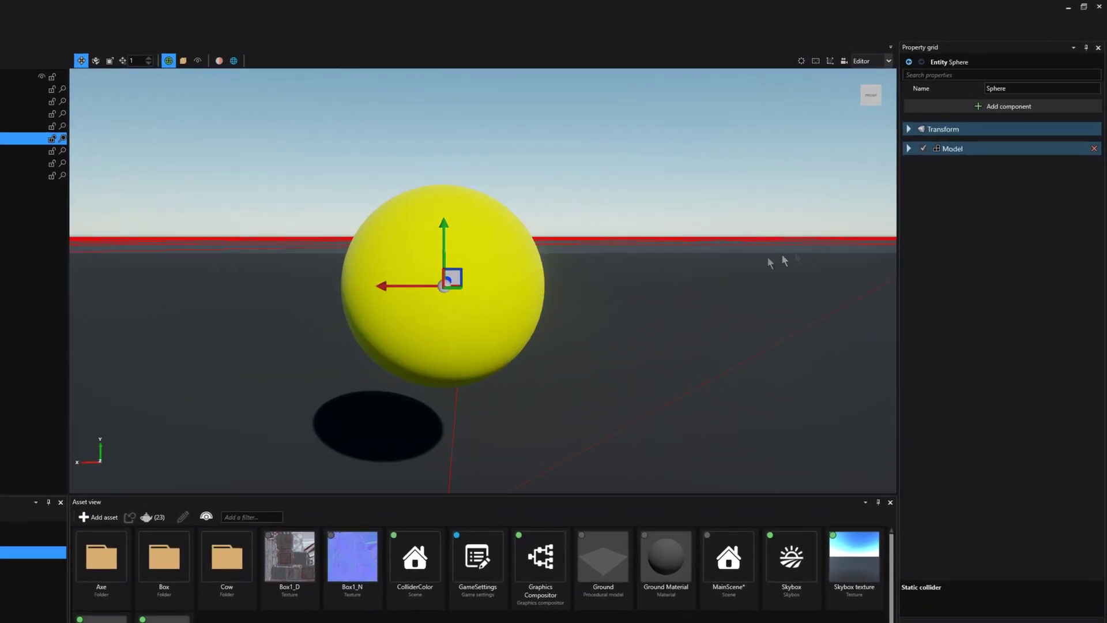
click(1012, 107)
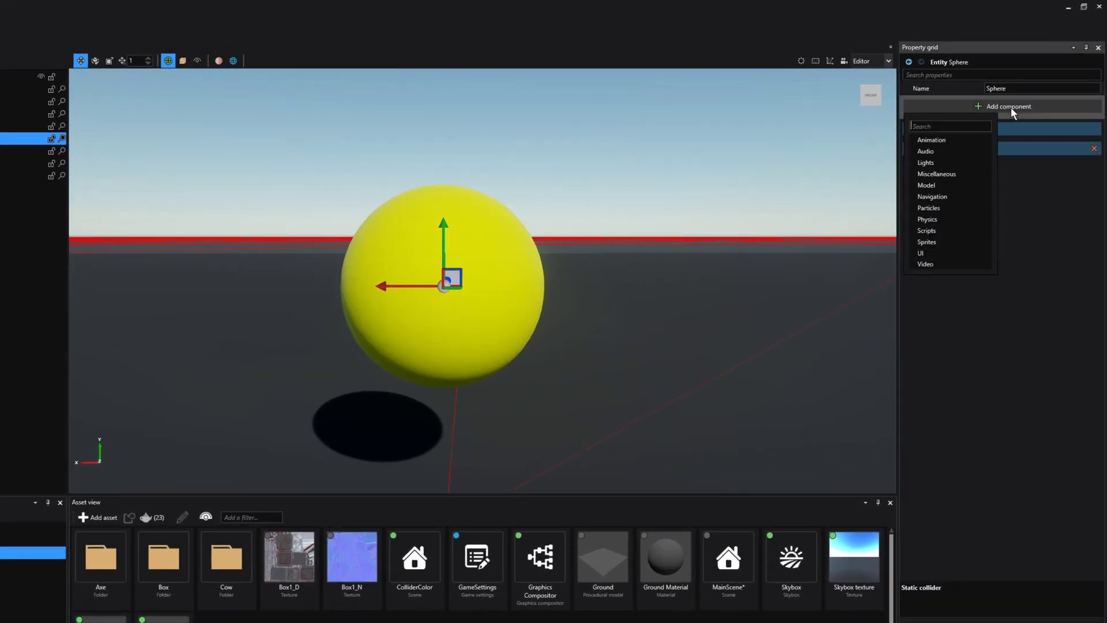
text(static)
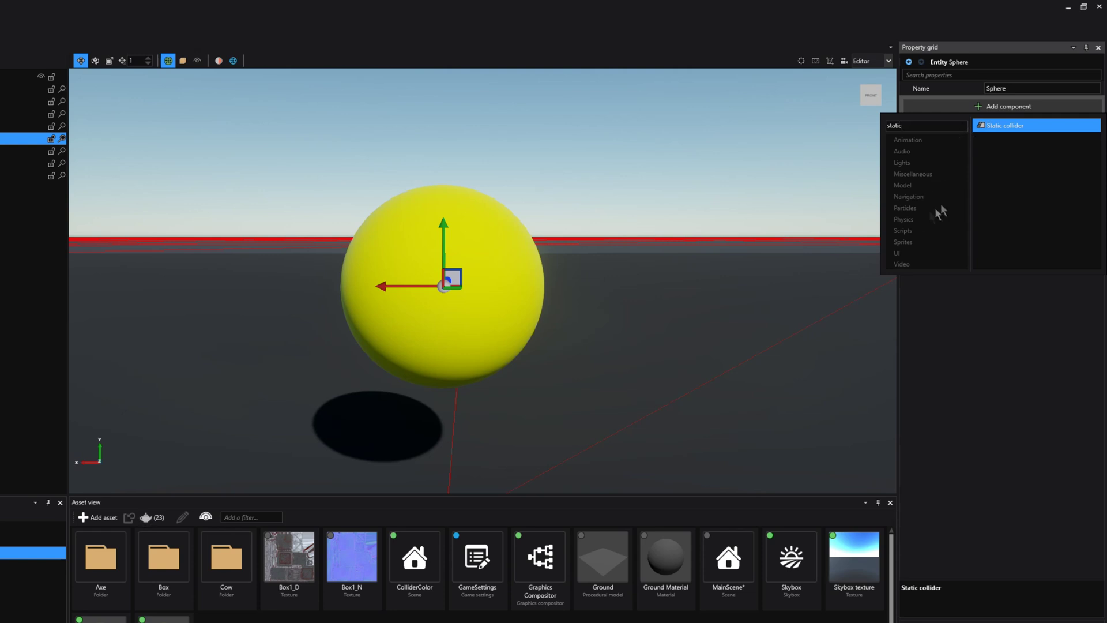
click(1004, 127)
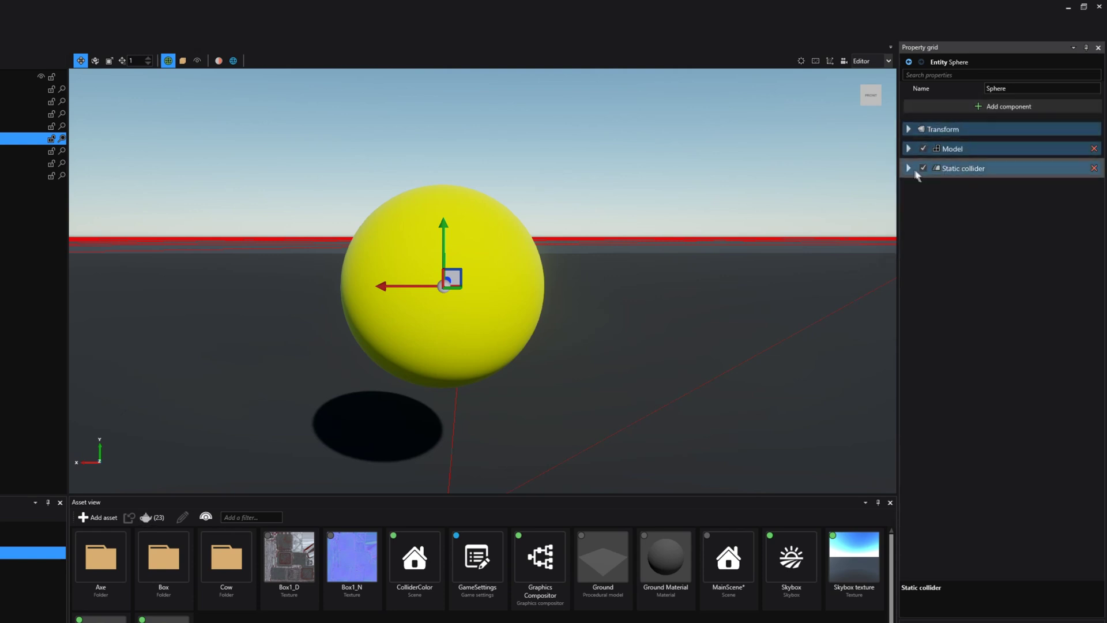
Expand the Sphere's Static collider and check its Collides with filters, all groups enabled
click(909, 168)
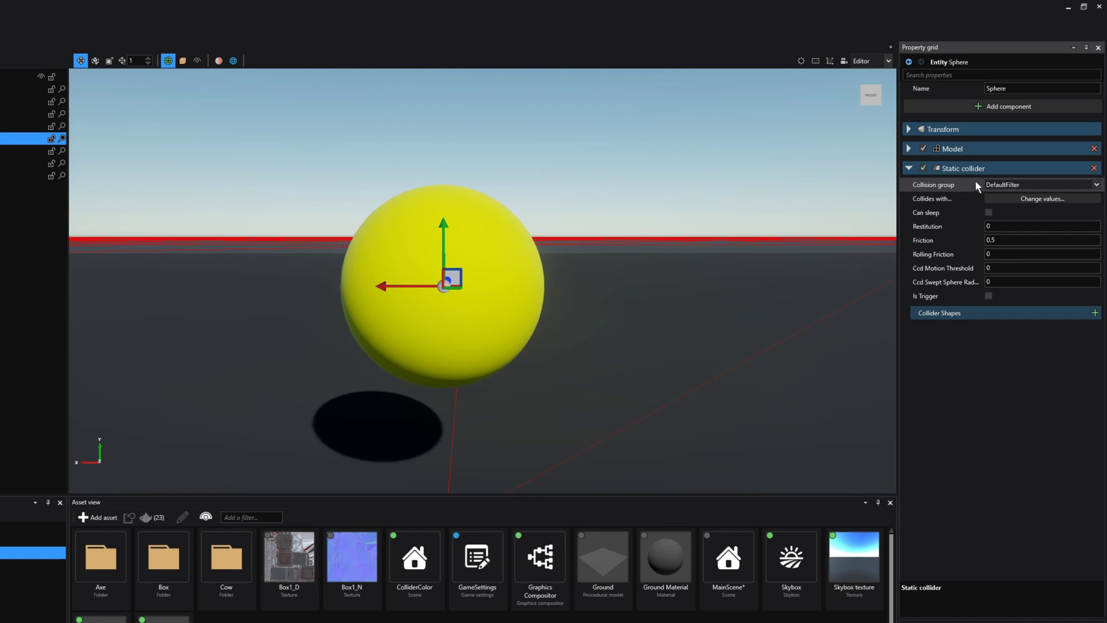
mouse_move(947, 203)
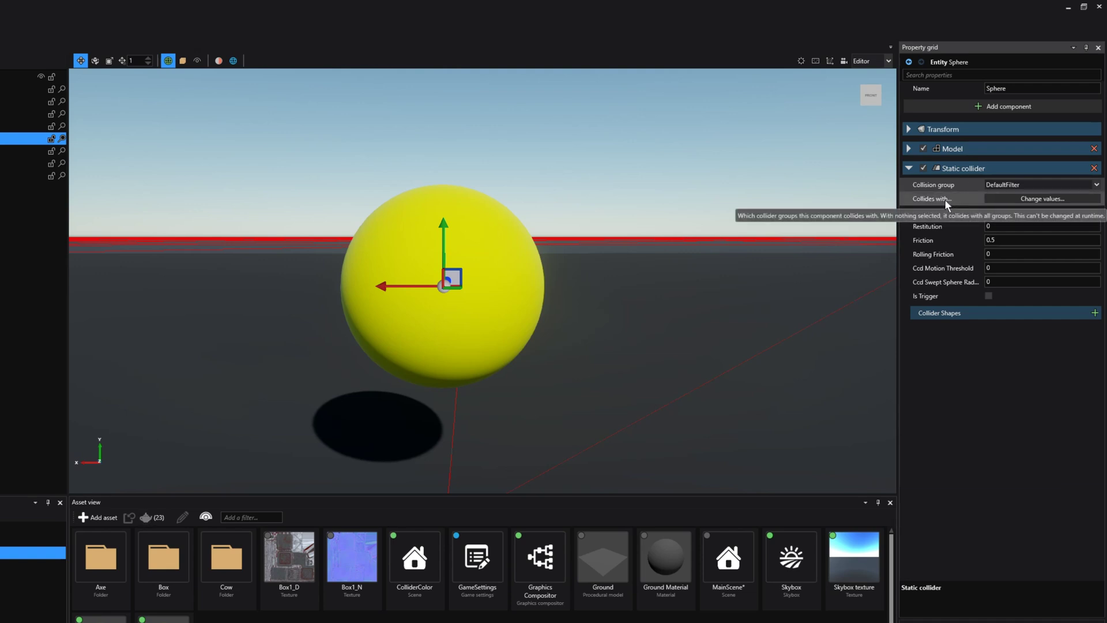
click(1001, 200)
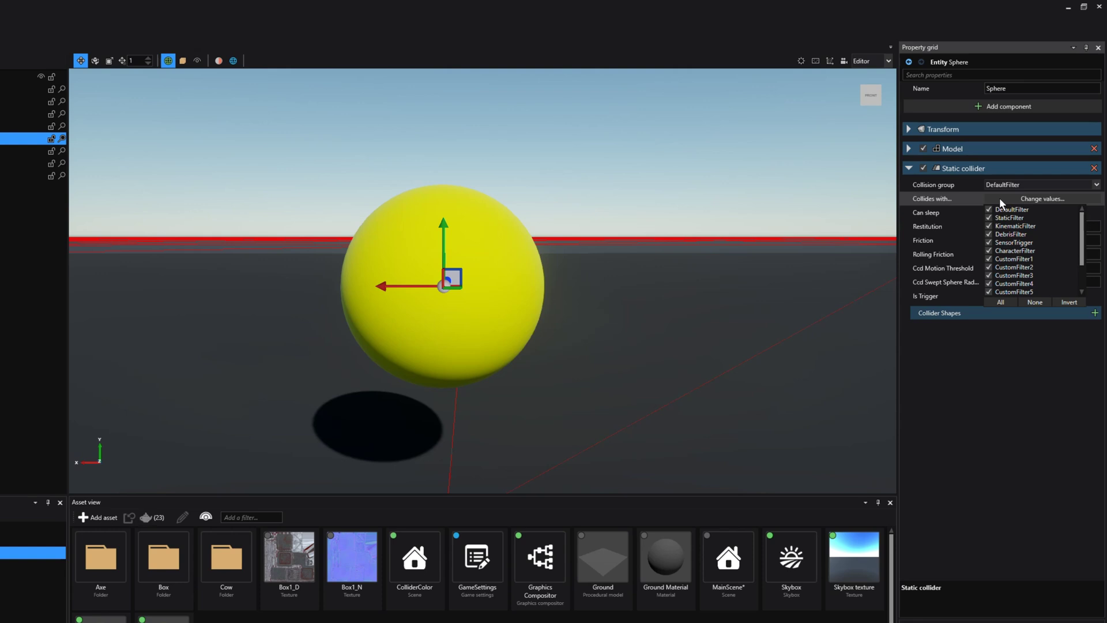
click(1000, 200)
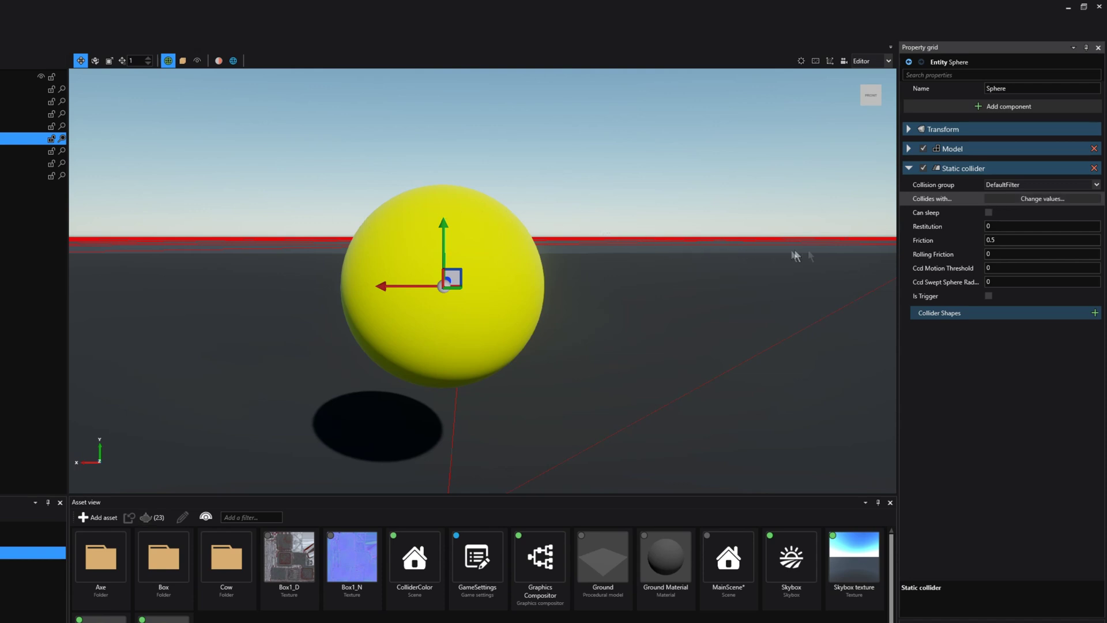
mouse_move(967, 230)
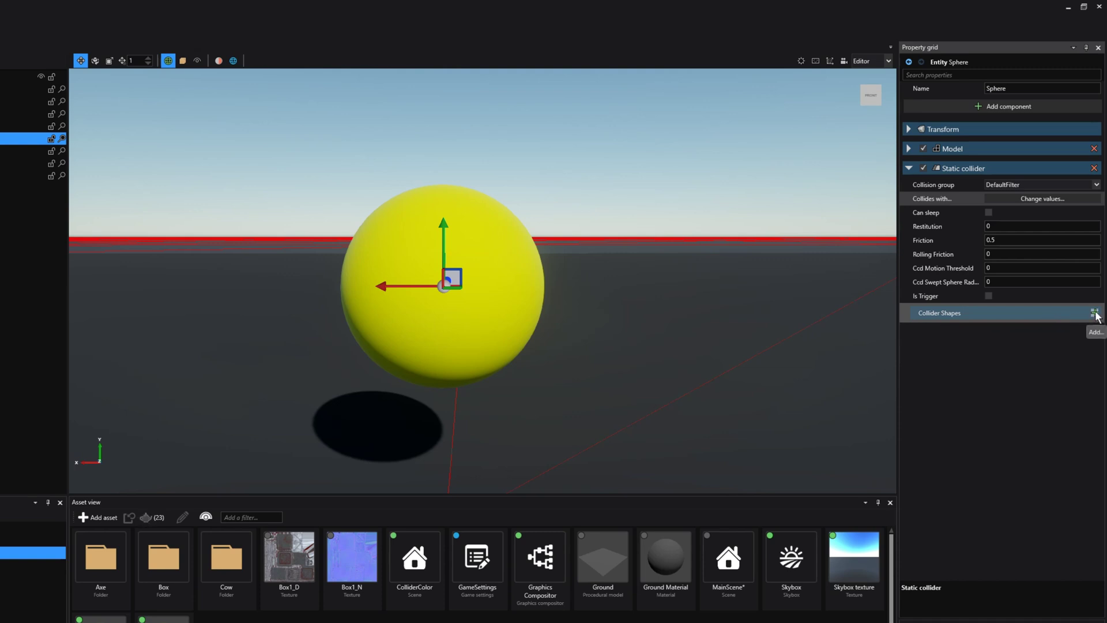
Give the Sphere's collider a Sphere shape of radius 0.5 and review the other shape types
click(1095, 313)
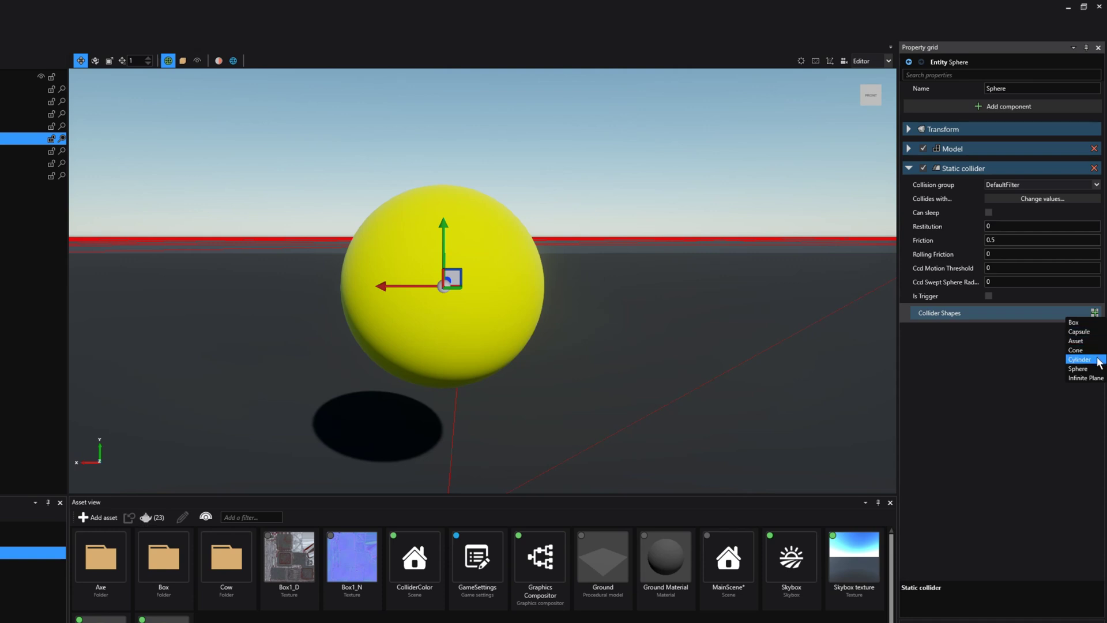
click(1087, 369)
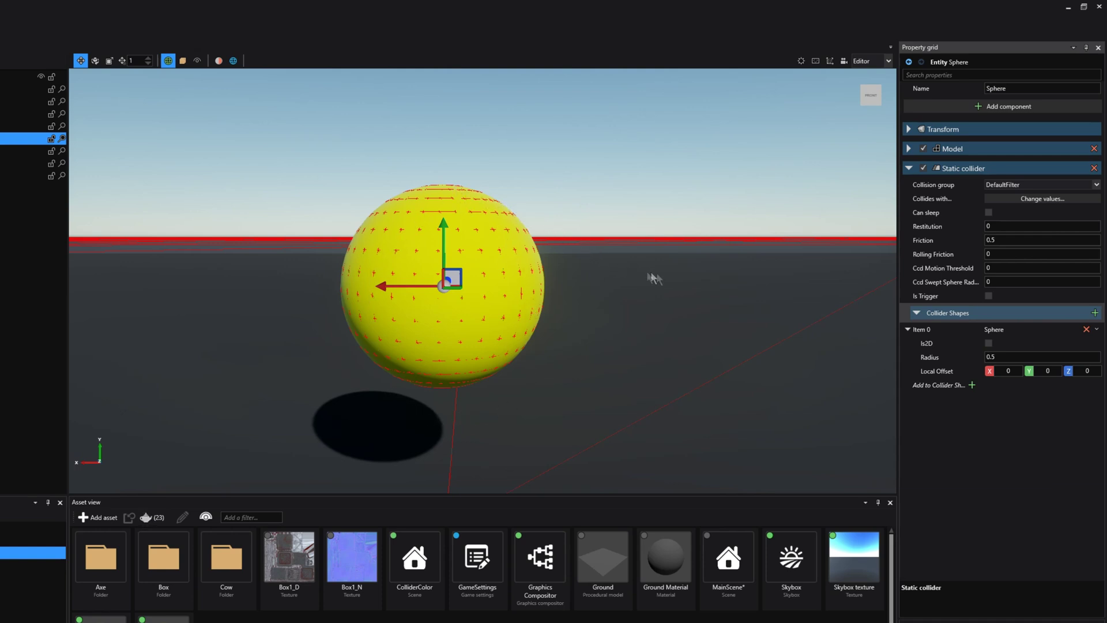
click(1095, 315)
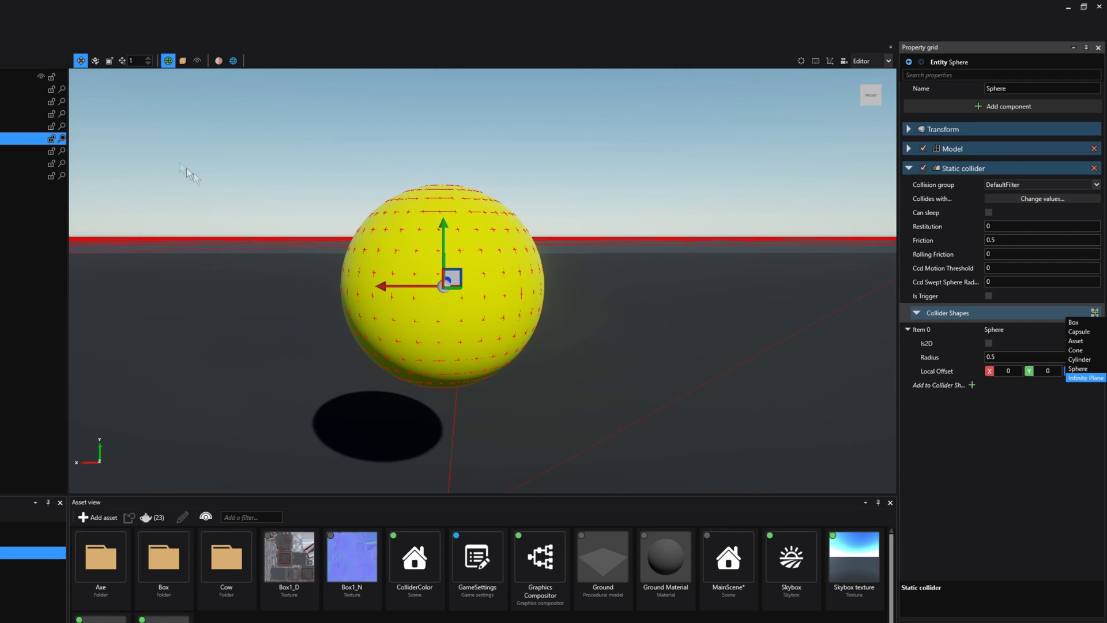
click(29, 126)
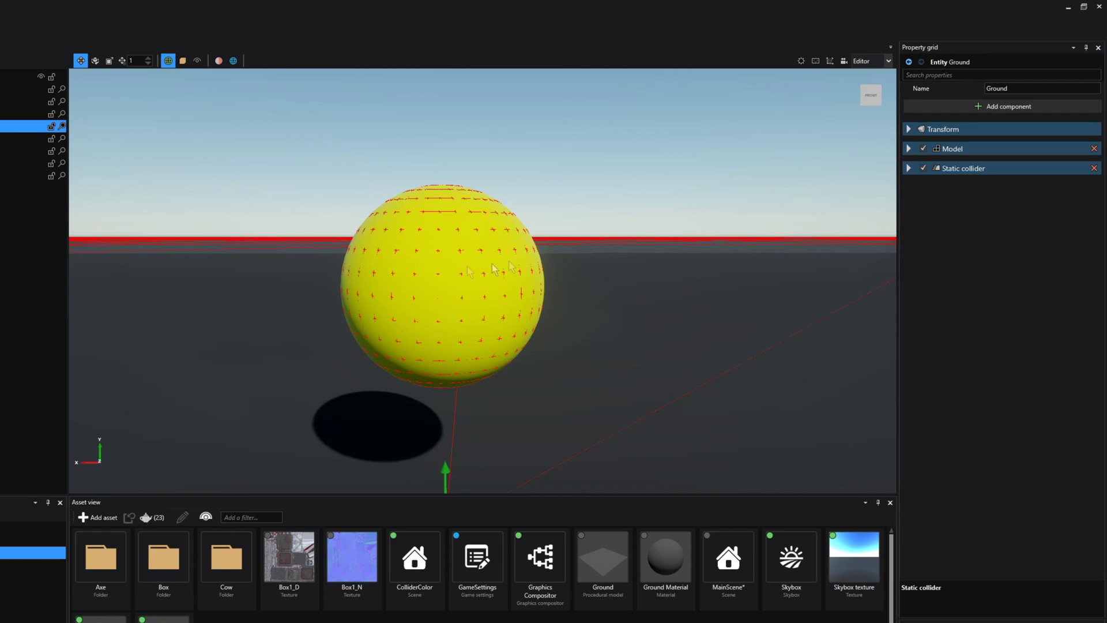
Expand Ground's Static collider and keep its Item 0 shape as Infinite Plane, normal 0, 1, 0
click(909, 168)
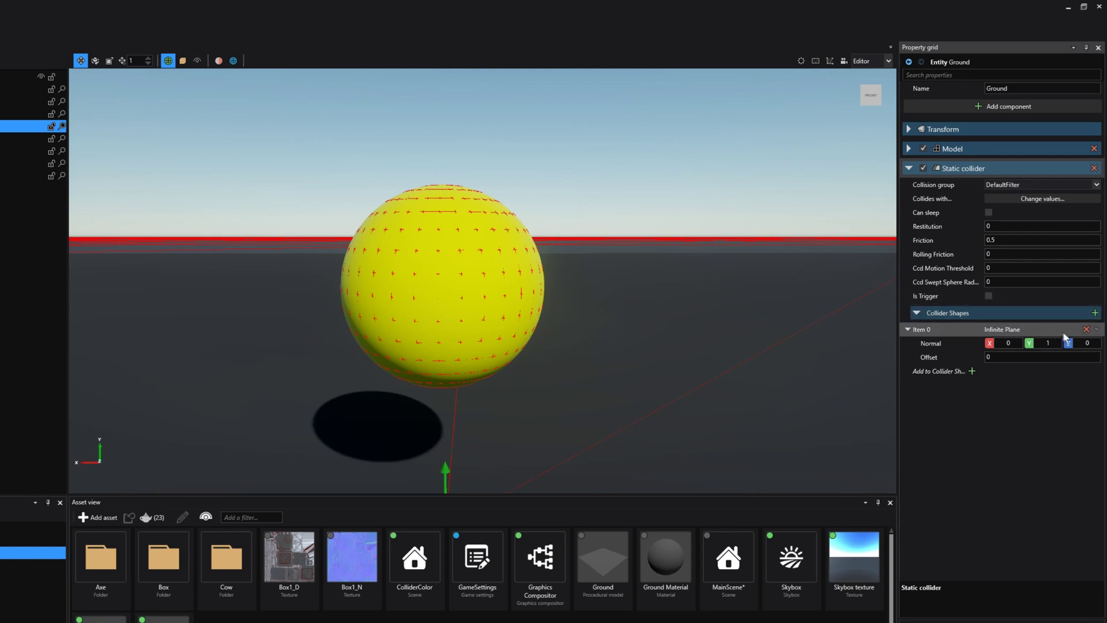
click(1096, 330)
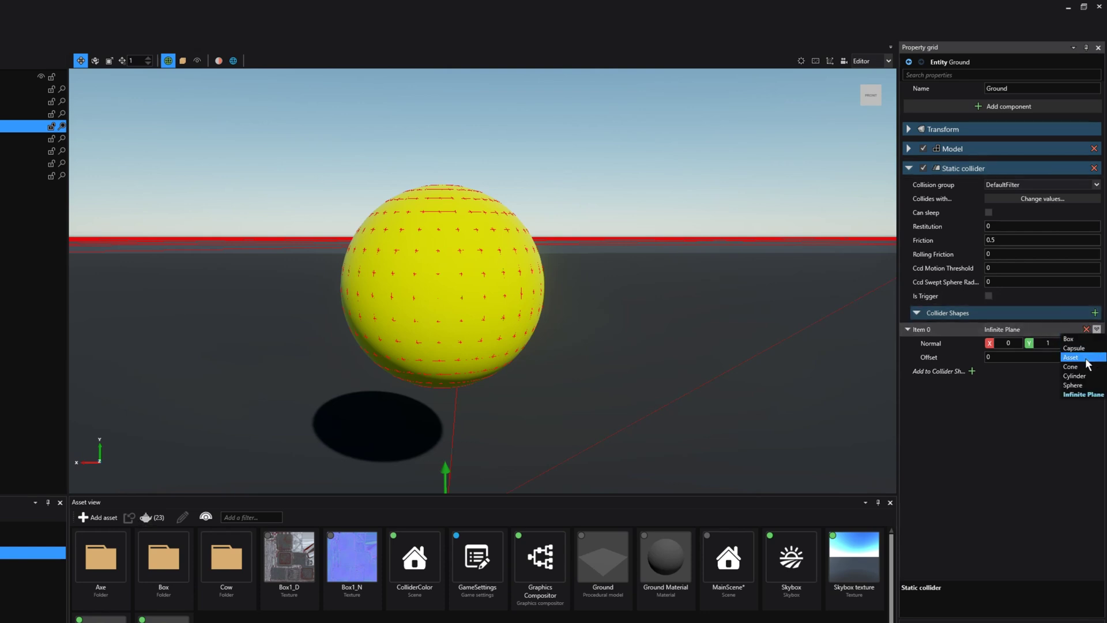
click(733, 176)
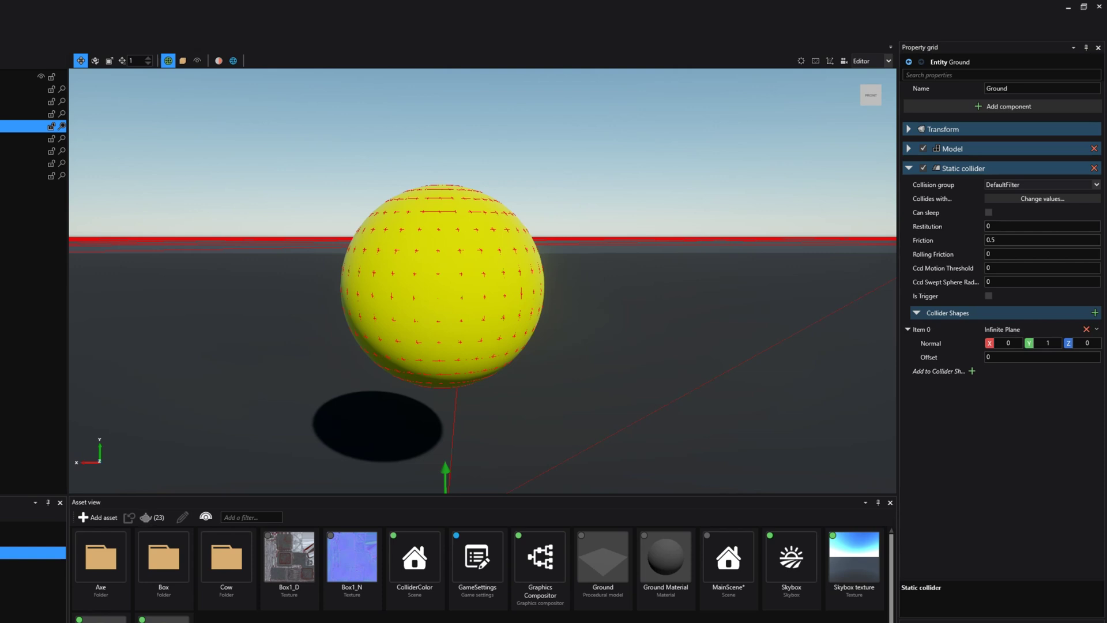
key(d)
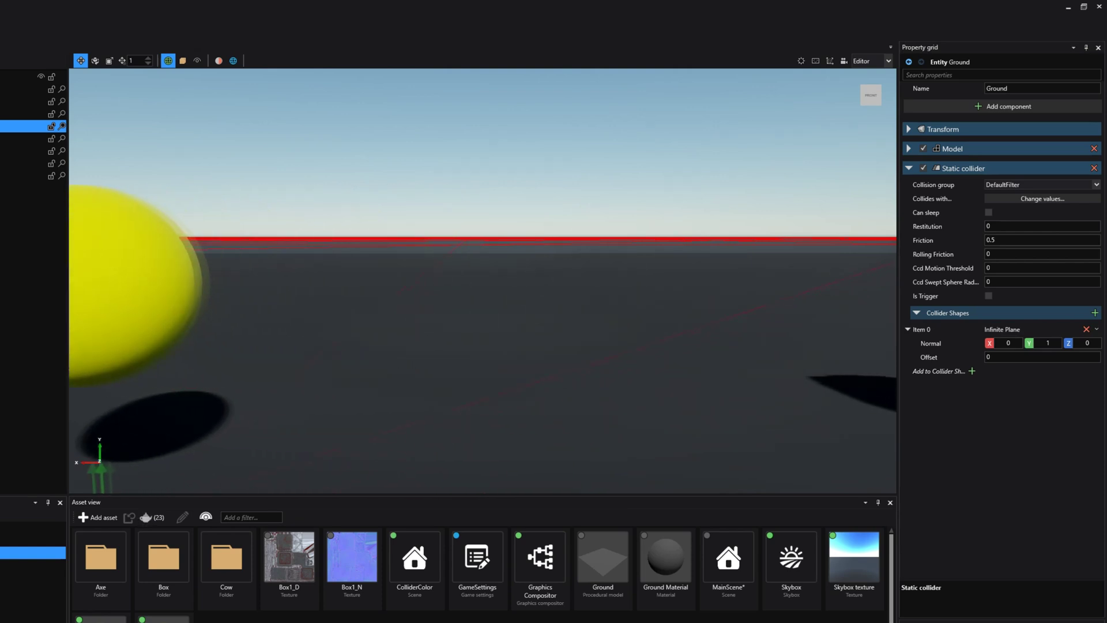
Inspect Box1's 1×1×1 box collider offset 0.5 on Y, toggling Is2D on and back off
key(d)
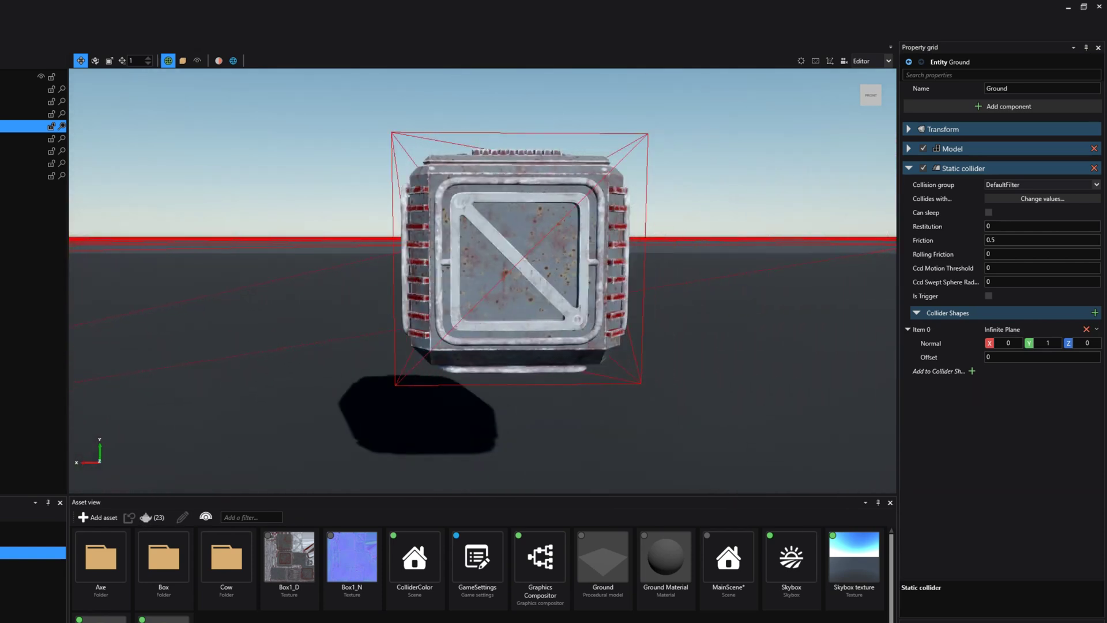
click(664, 176)
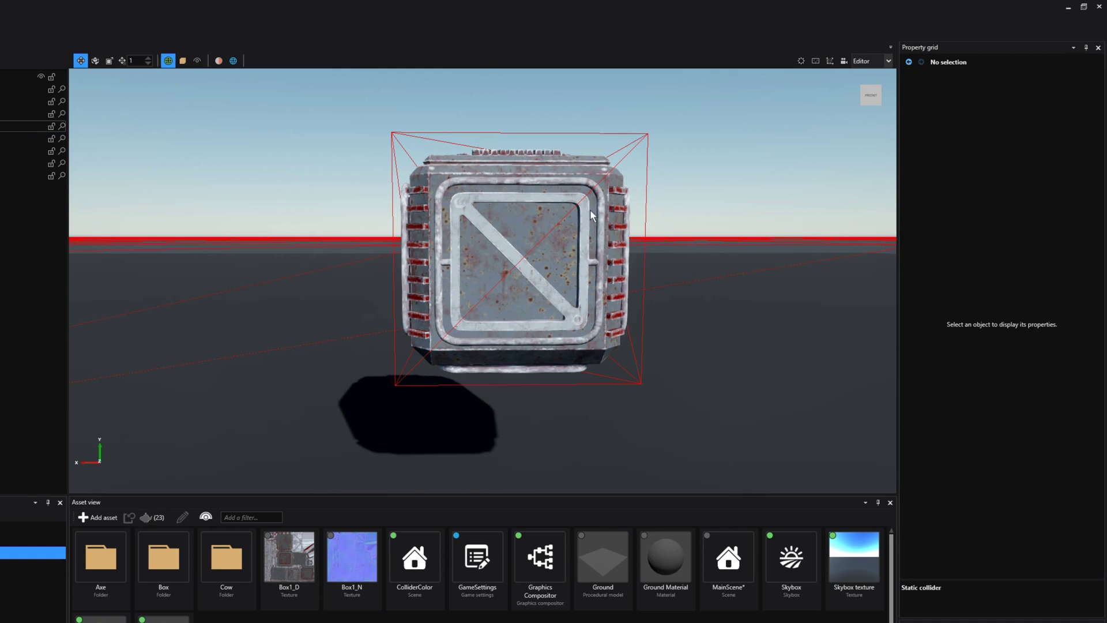
click(519, 259)
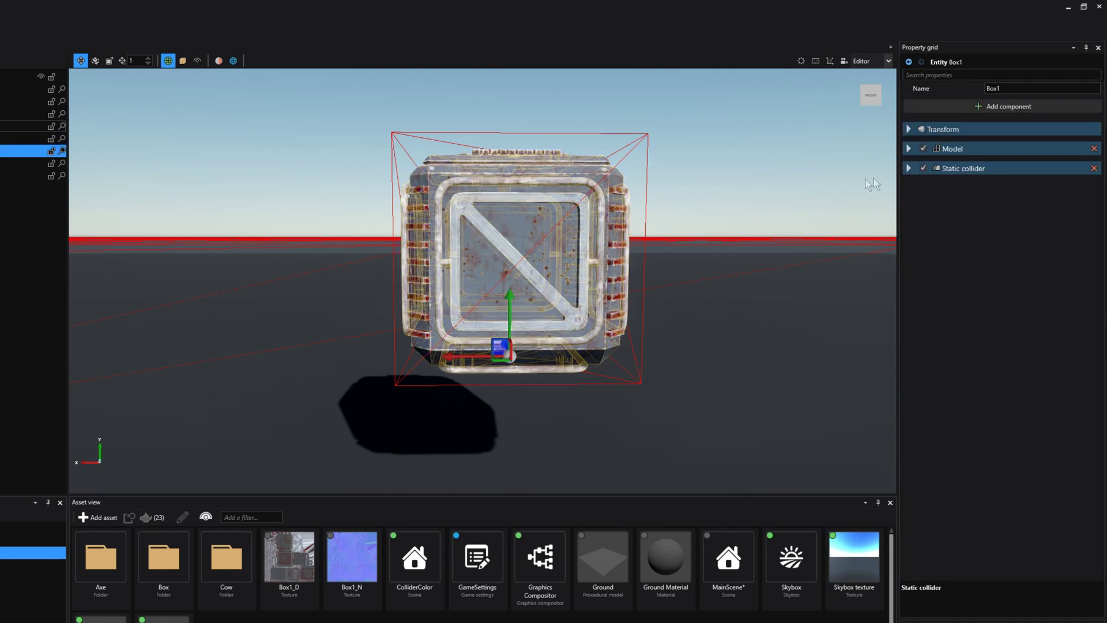
click(908, 168)
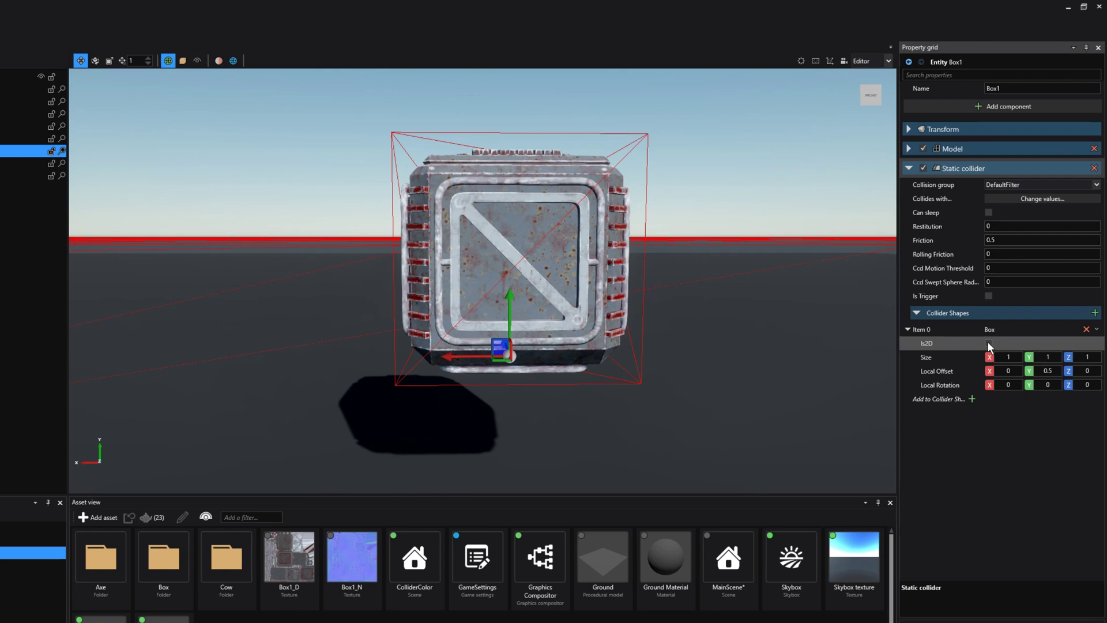
click(989, 343)
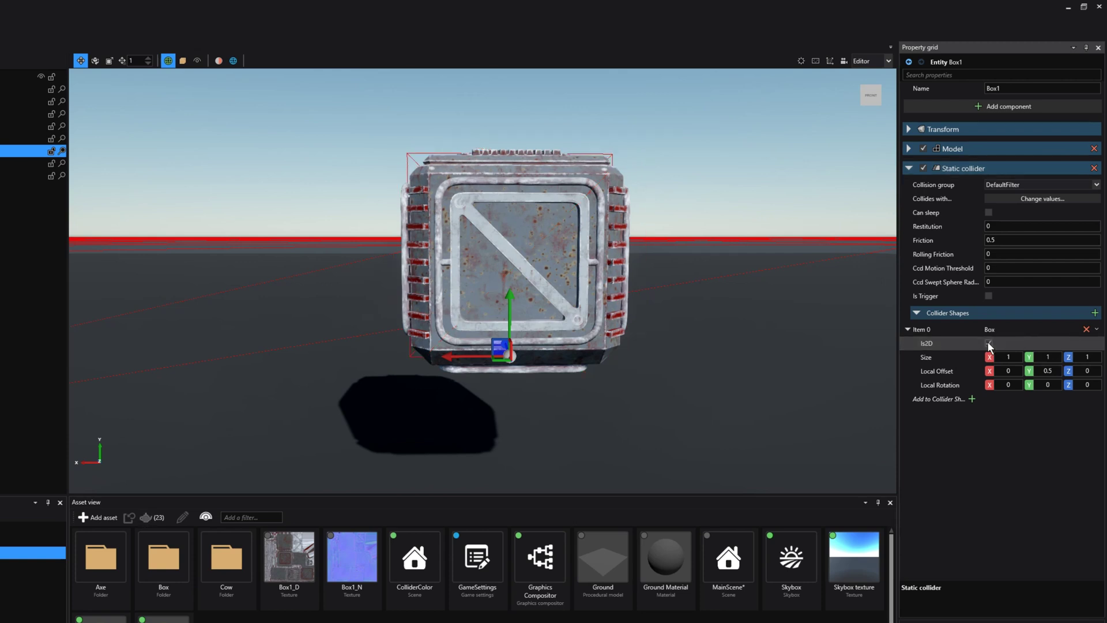
click(989, 344)
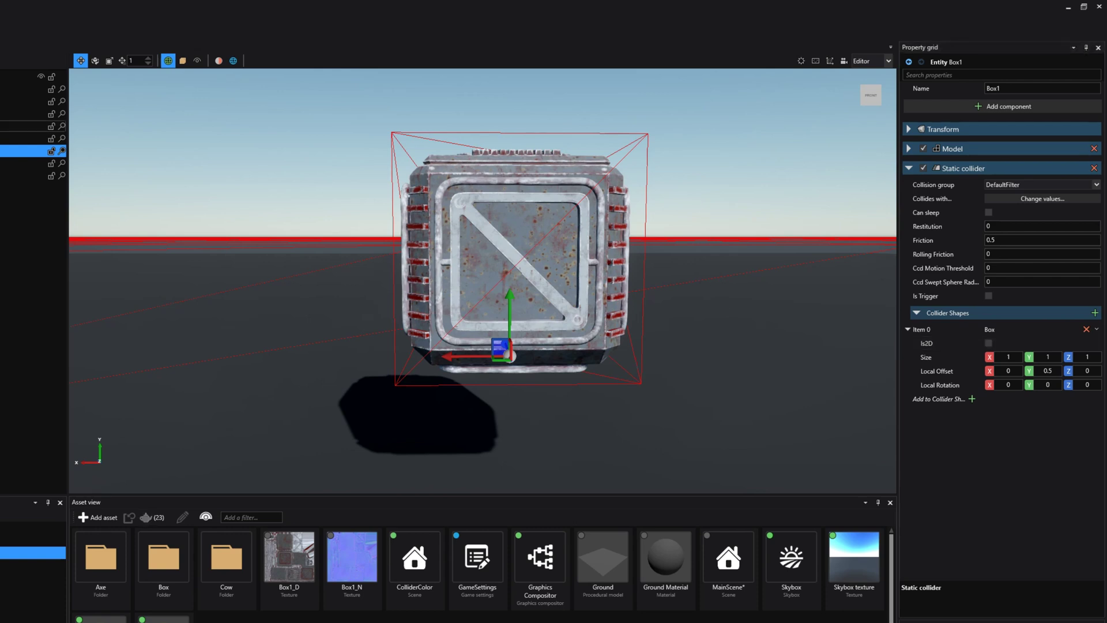
key(d)
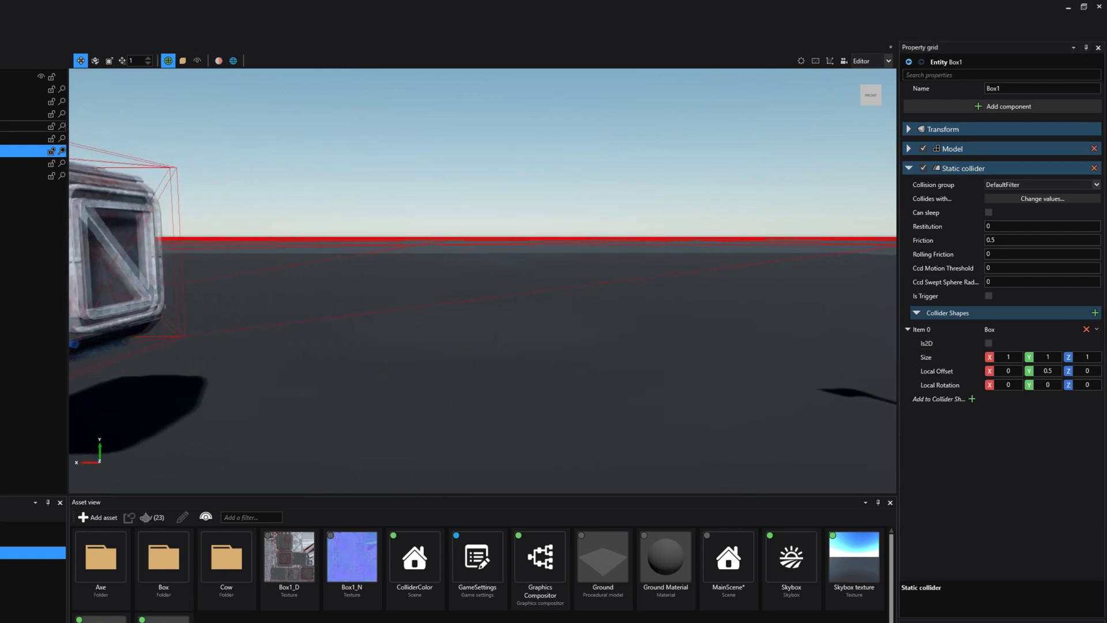
Select the Axe and expand its Static collider, which combines Capsule and Box shapes
key(d)
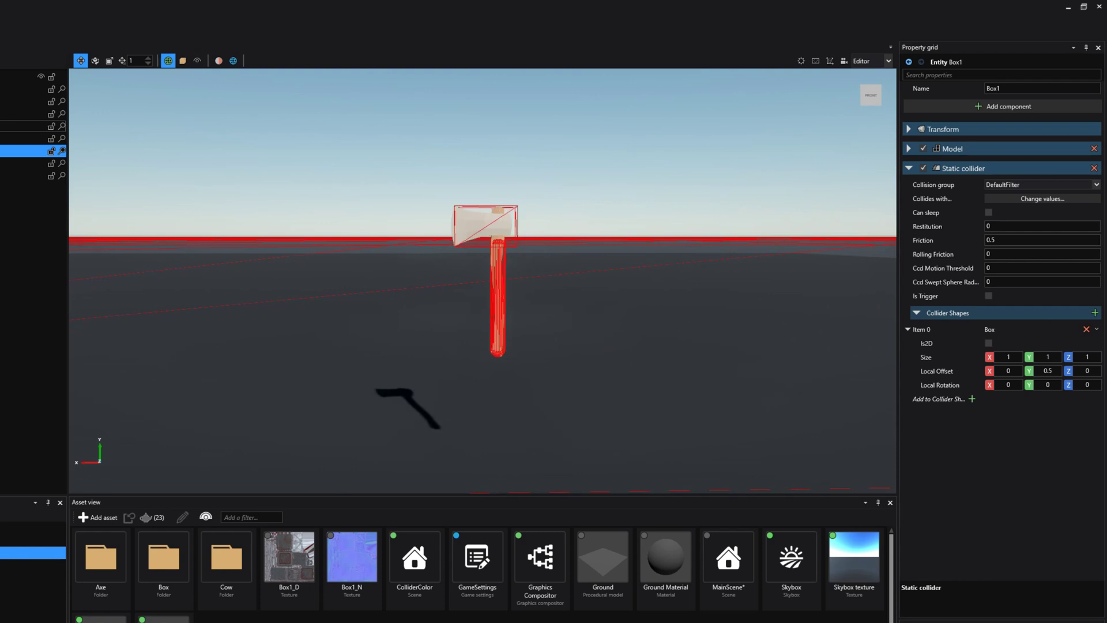
key(w)
right_click(699, 203)
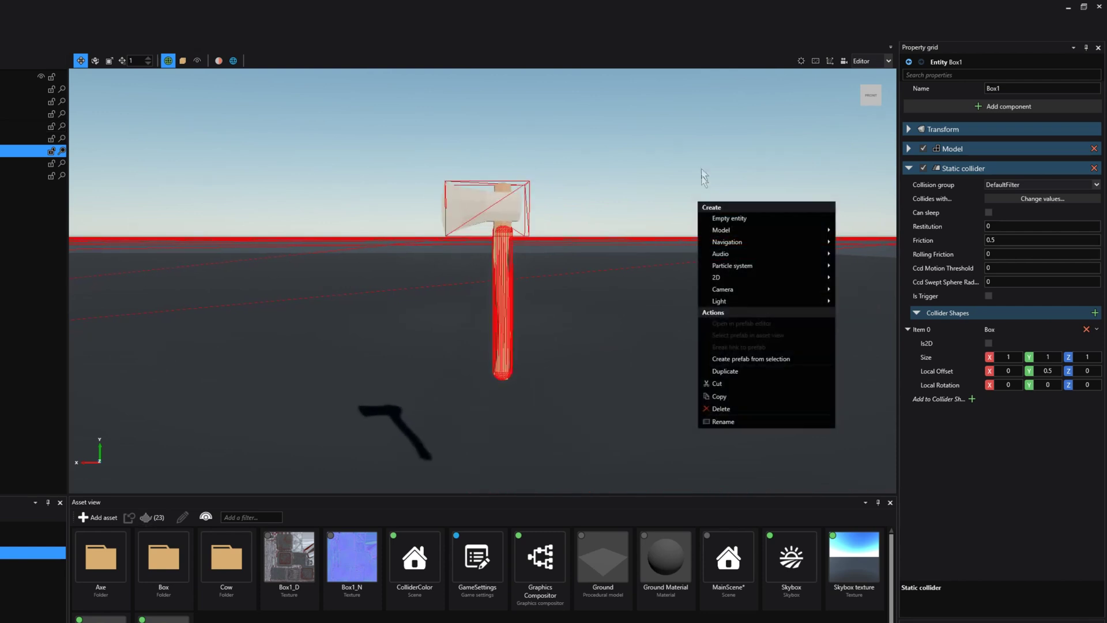
click(639, 133)
click(511, 202)
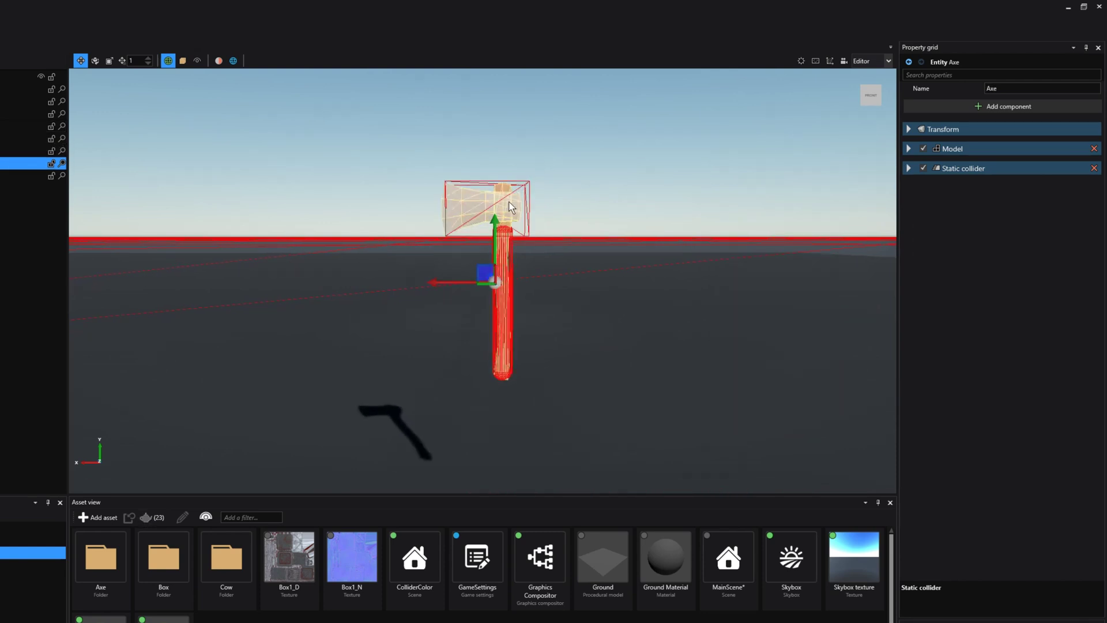
click(909, 168)
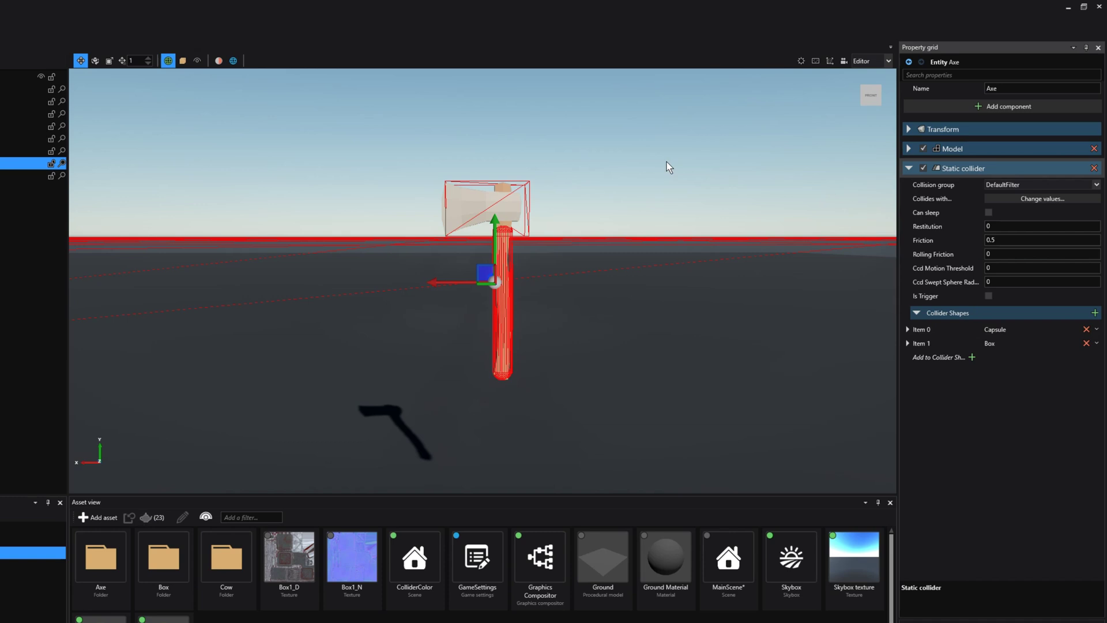
right_drag(669, 167, 115, 172)
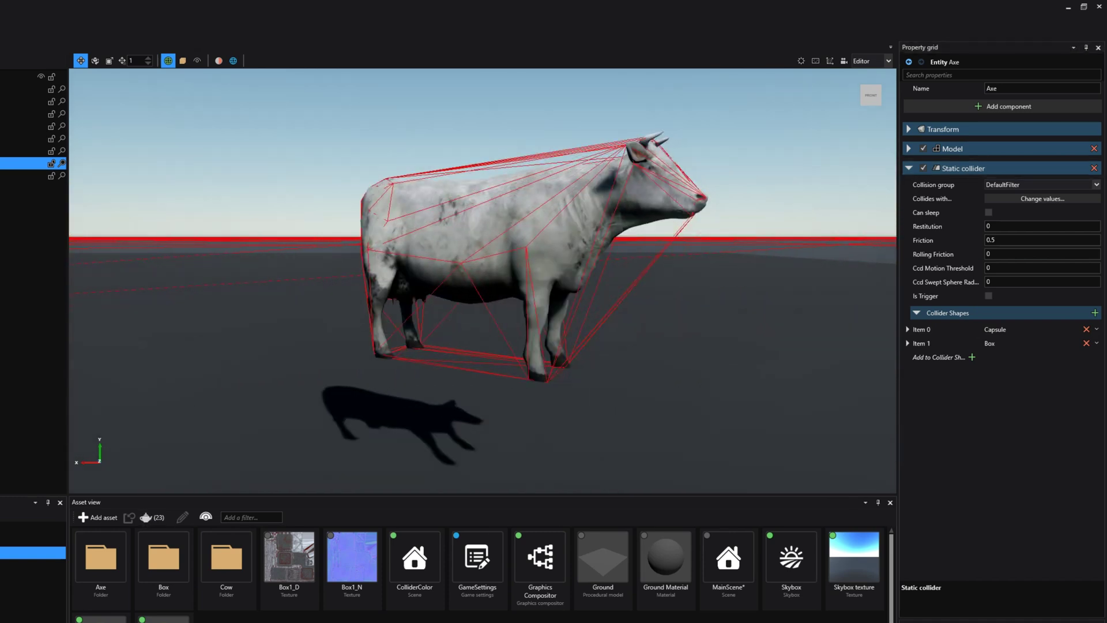
Select ConvexCow and expand its Static collider, showing the Cow/ColliderHull asset shape
right_click(667, 162)
click(582, 206)
click(565, 214)
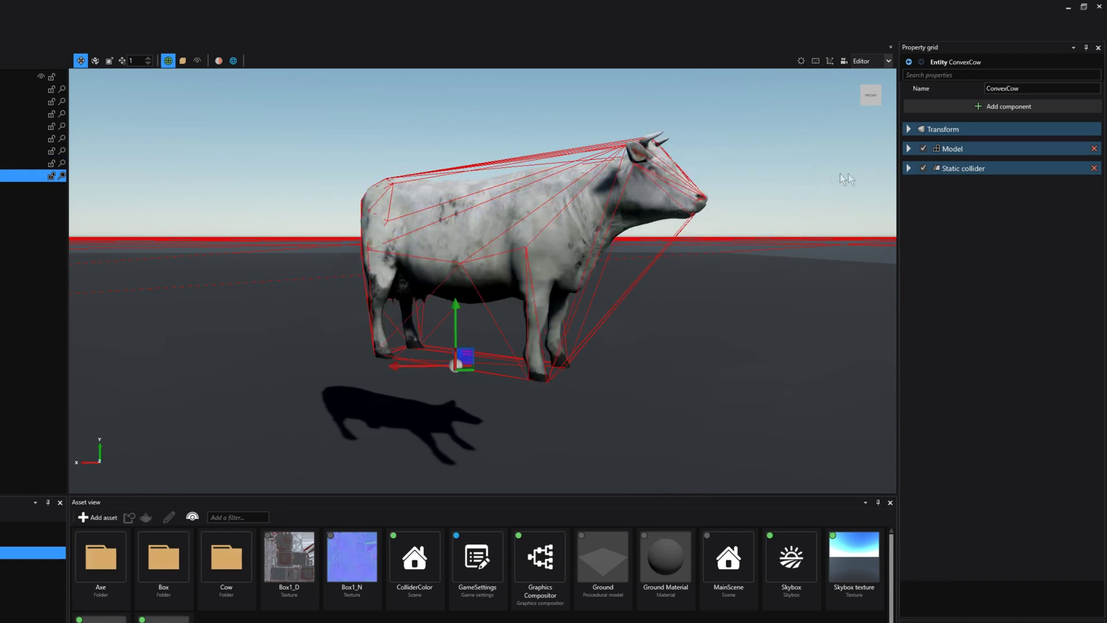
click(908, 169)
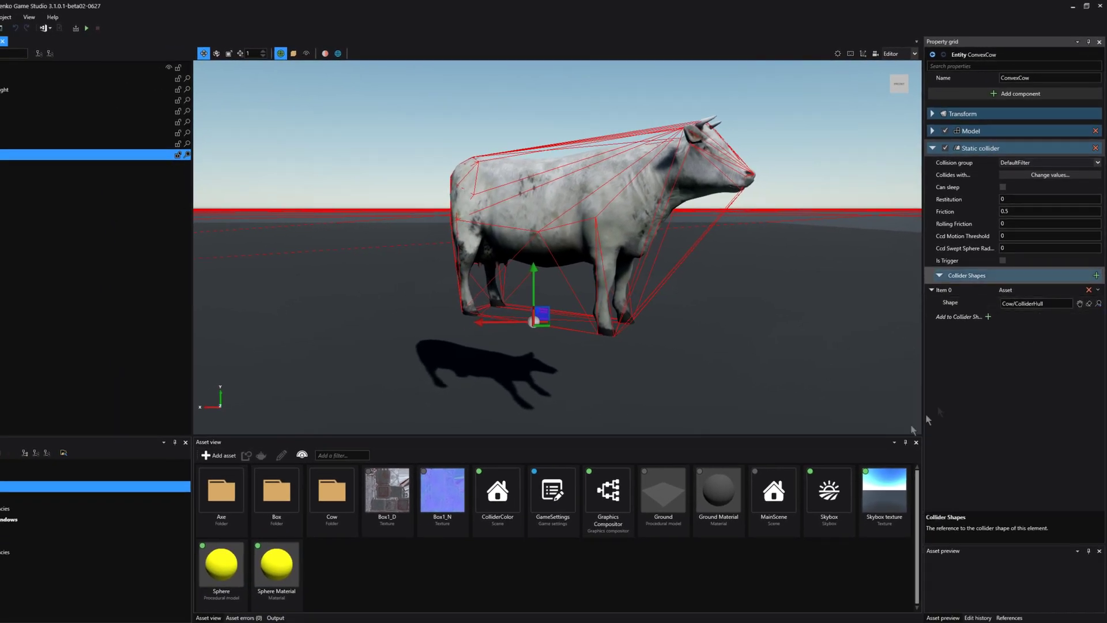
Delete the existing ColliderHull asset from the Cow folder
double_click(345, 499)
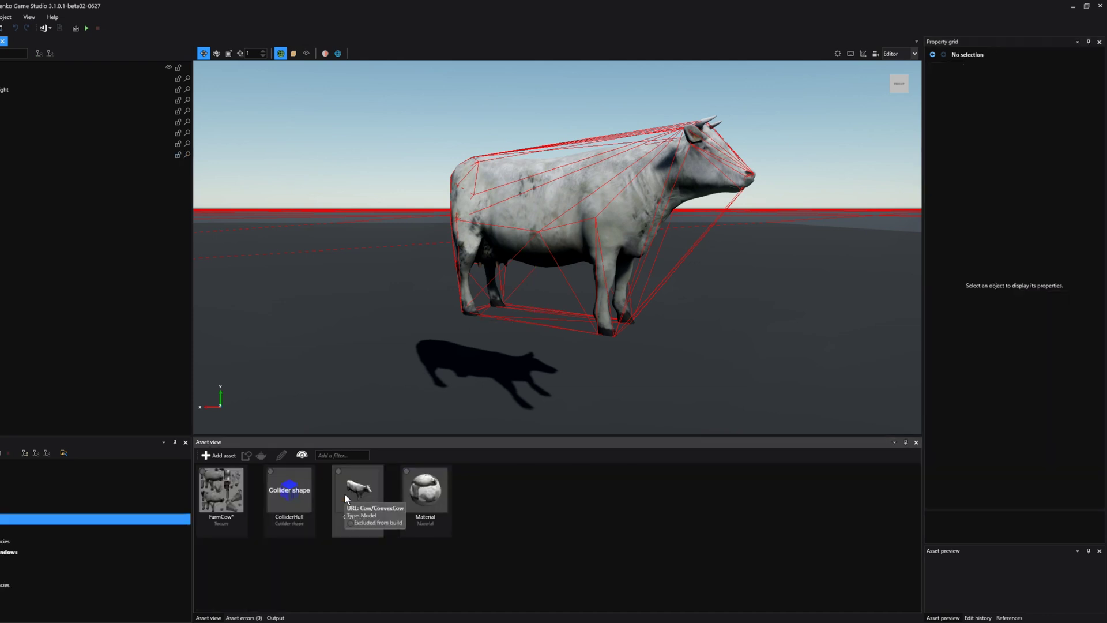
click(285, 498)
key(Delete)
click(557, 481)
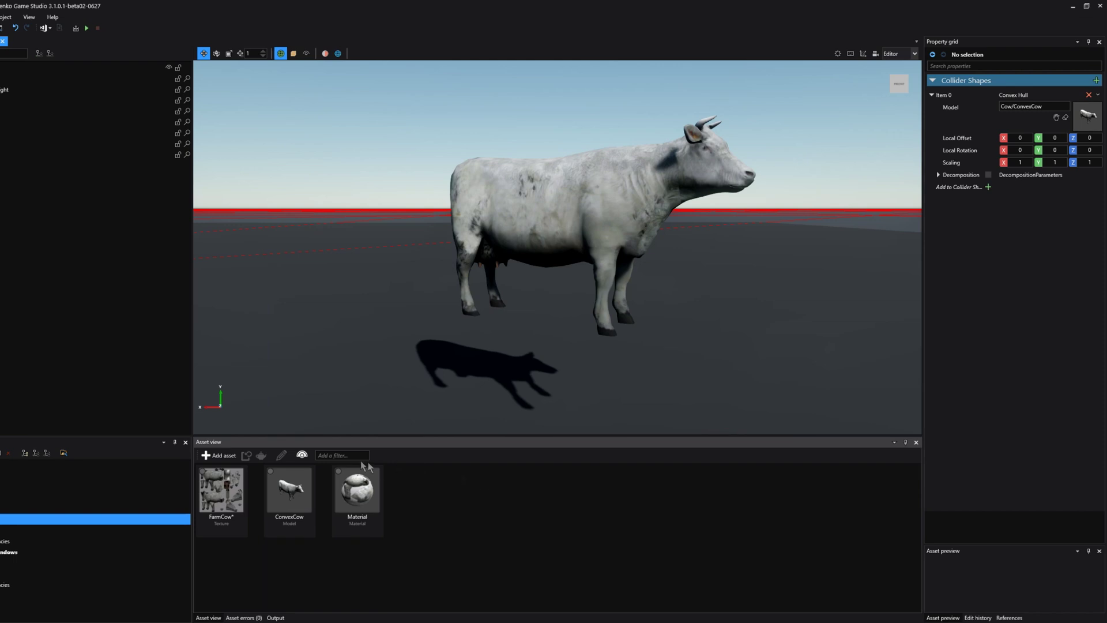
Create a new Physics Convex hull asset generated from the Cow/ConvexCow model
click(224, 455)
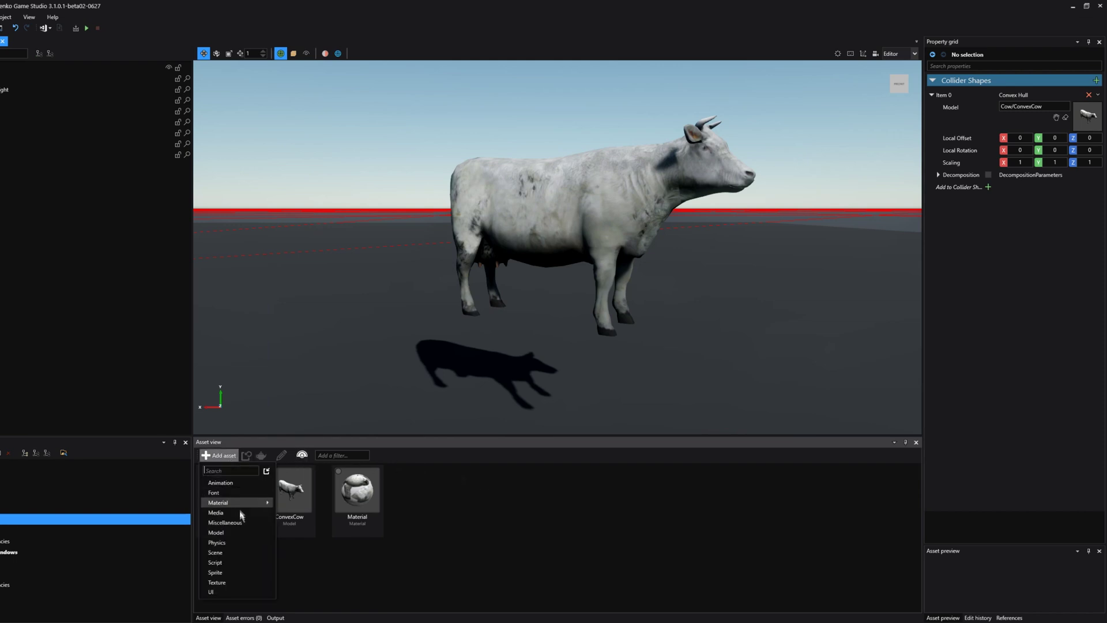
mouse_move(233, 542)
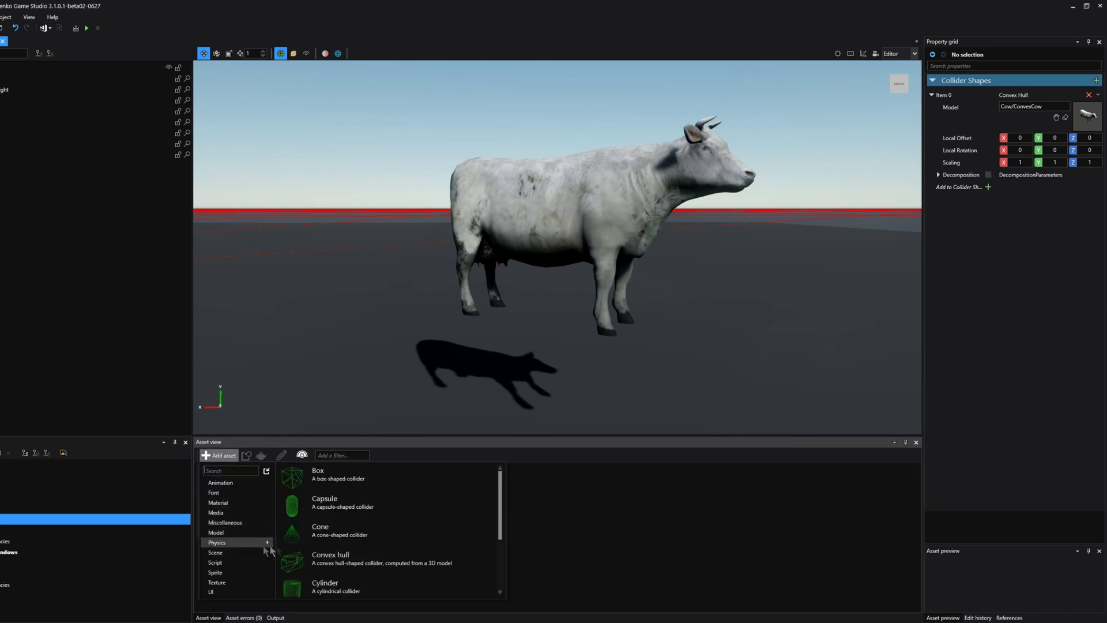
click(397, 553)
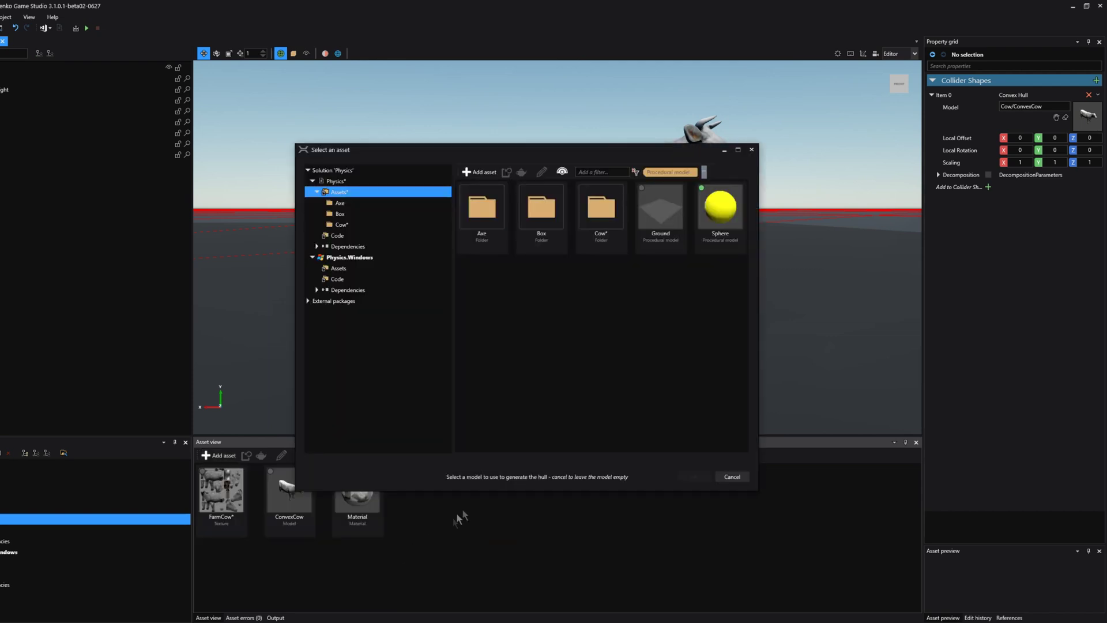
double_click(610, 213)
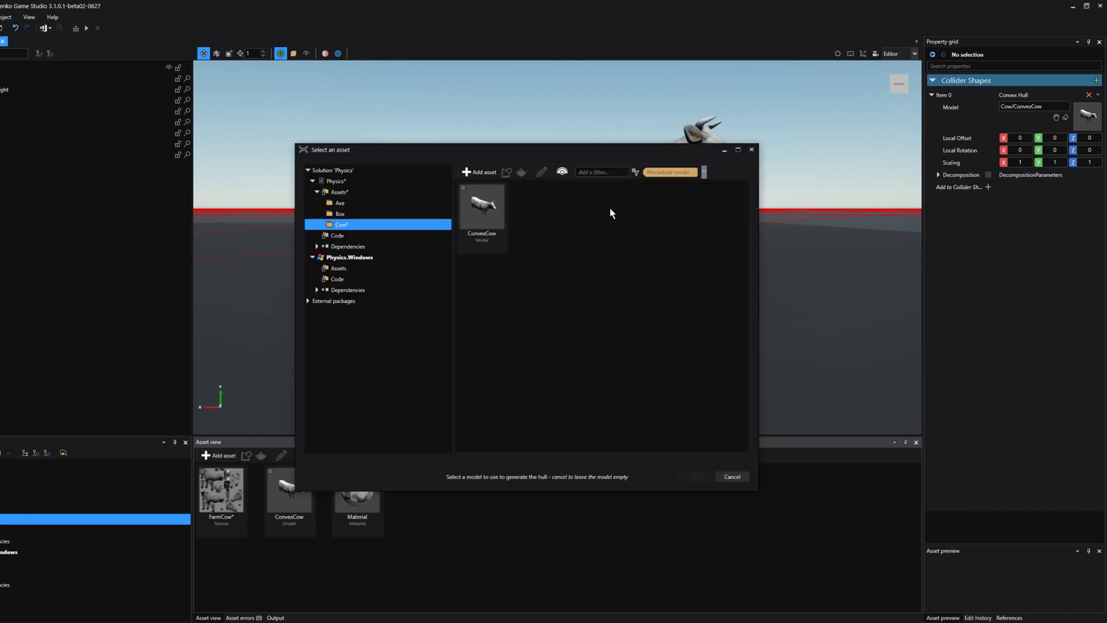
double_click(499, 209)
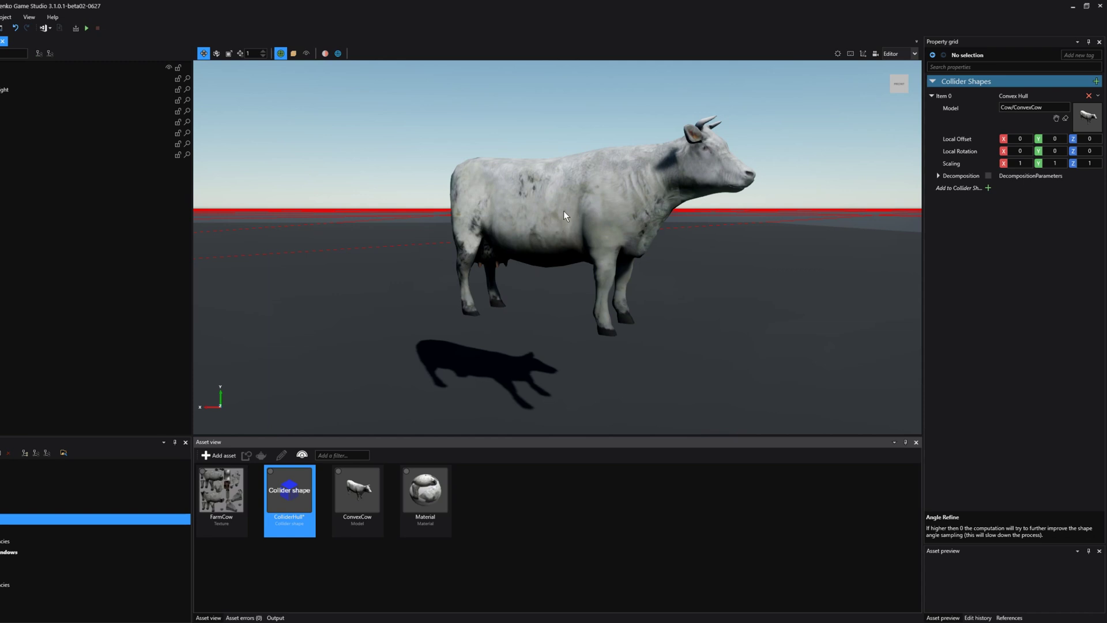
Assign the new ColliderHull asset to the Shape field of ConvexCow's Collider Shapes Item 0
click(599, 175)
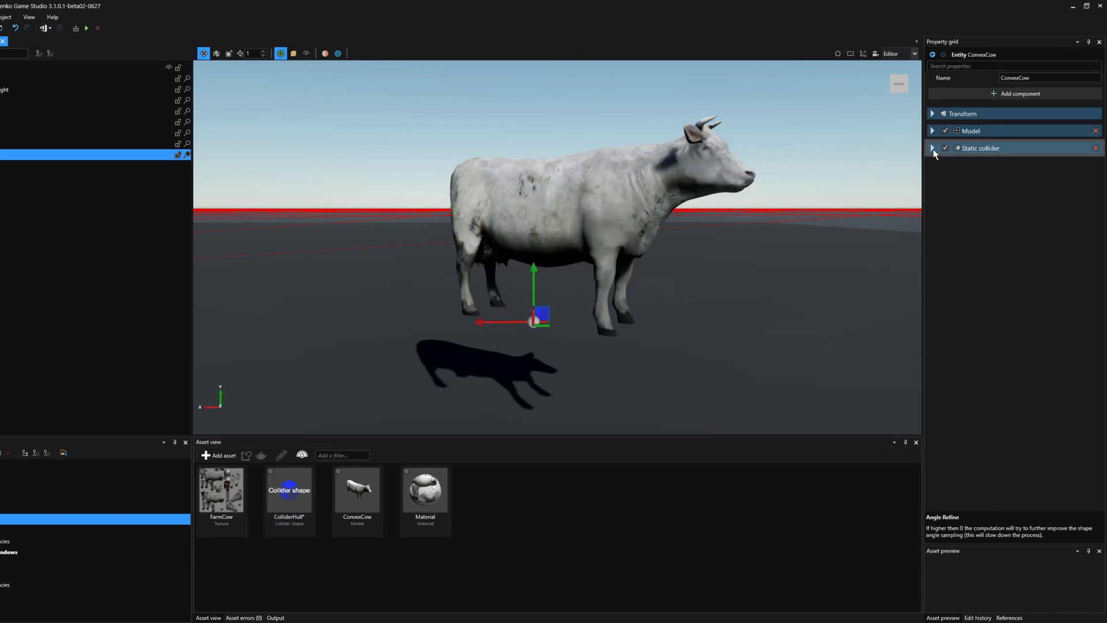
click(933, 148)
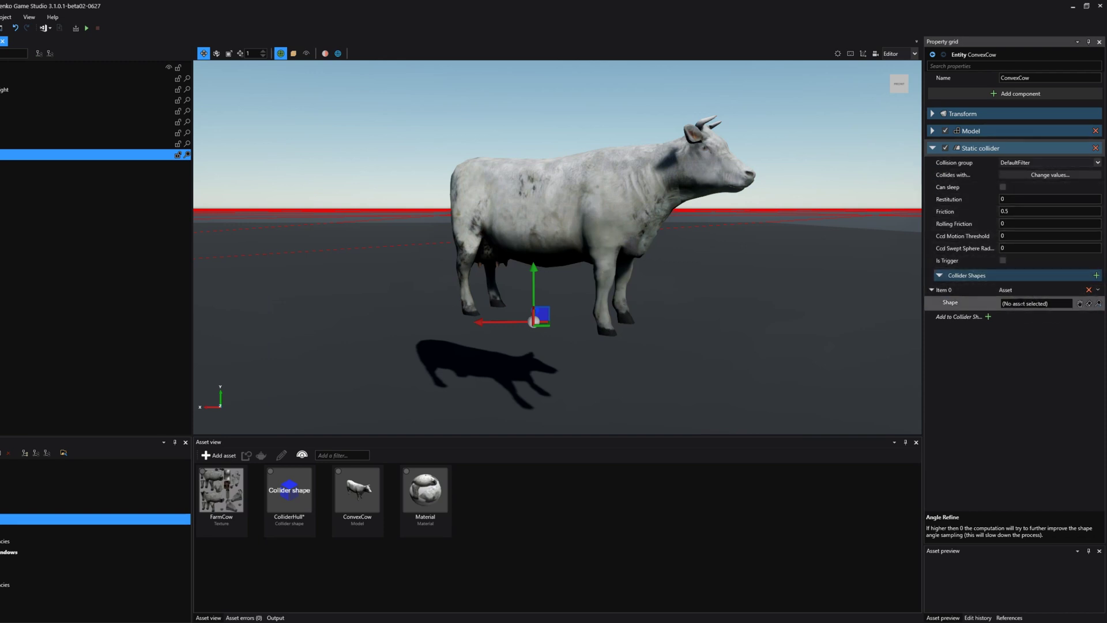
drag(289, 496, 1008, 304)
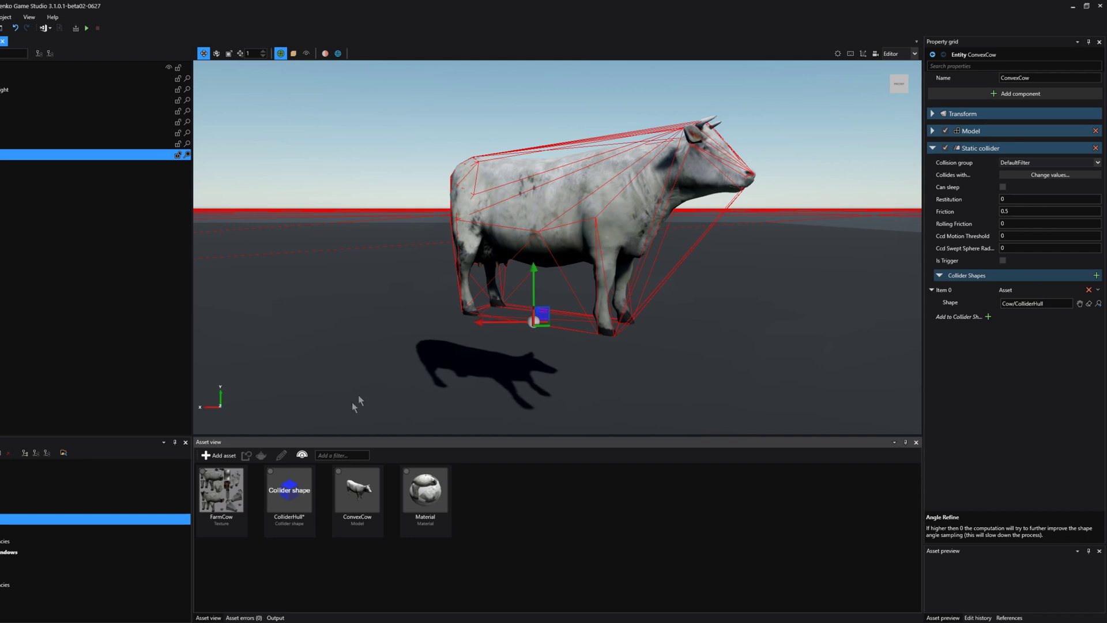
Enable Decomposition on ColliderHull and expand DecompositionParameters to edit the Depth value
click(290, 492)
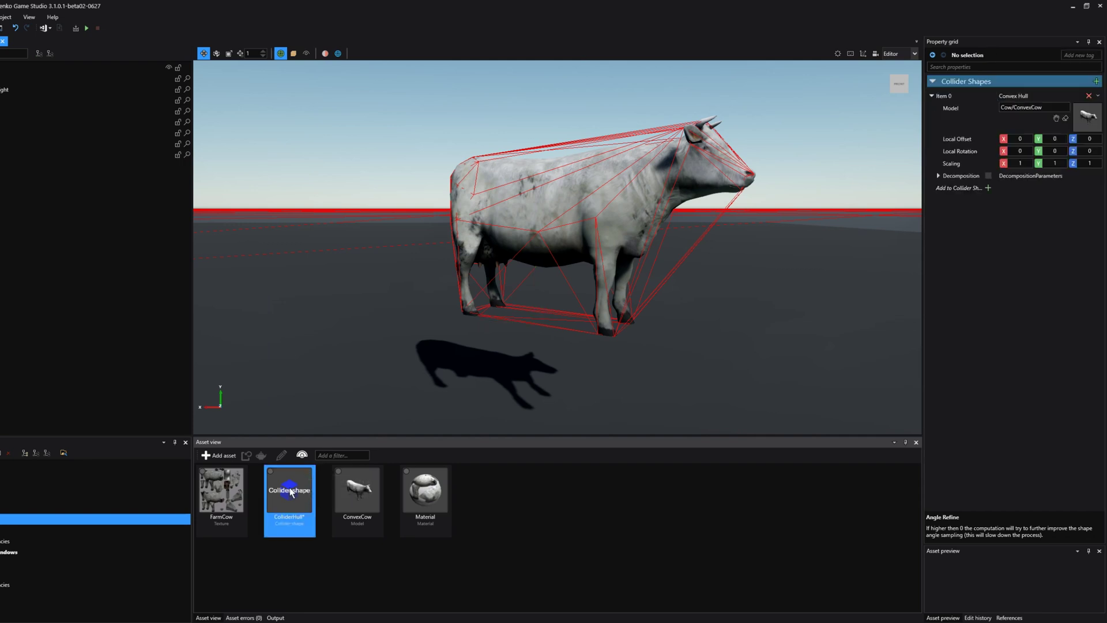
click(988, 176)
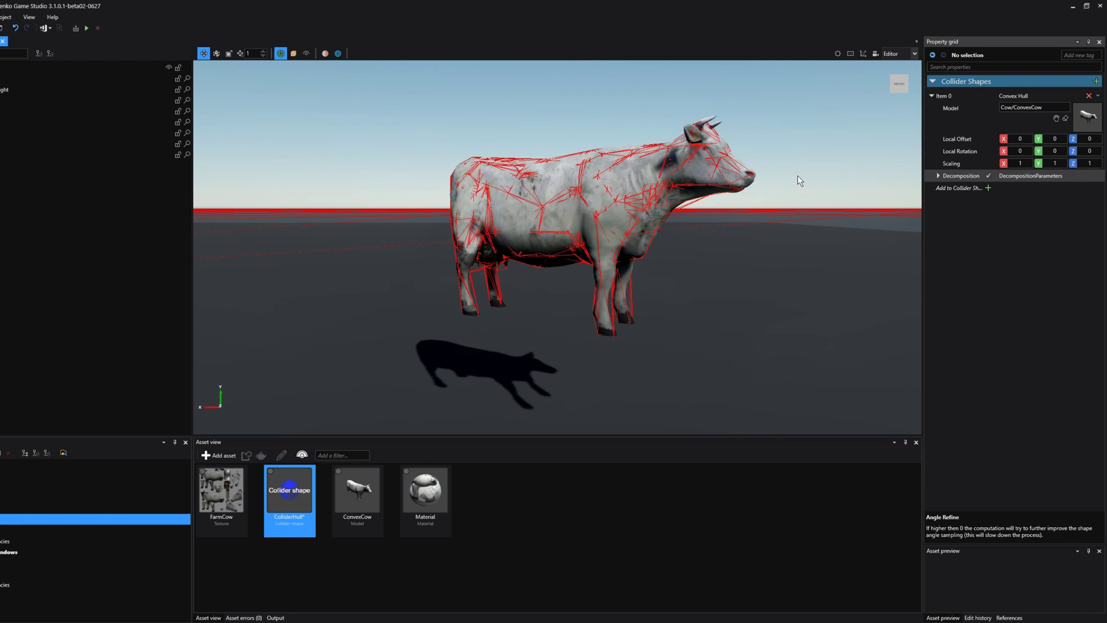
click(937, 176)
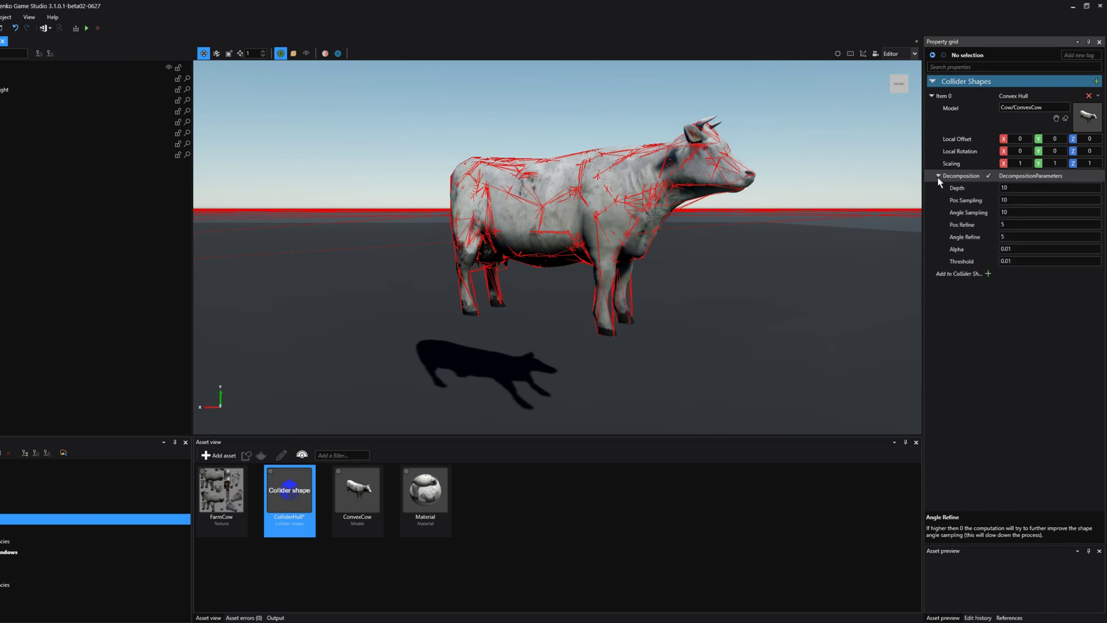
click(1017, 187)
Lower the ColliderHull decomposition Depth from 10 to 2 for fewer, larger hull pieces
text(2)
key(Return)
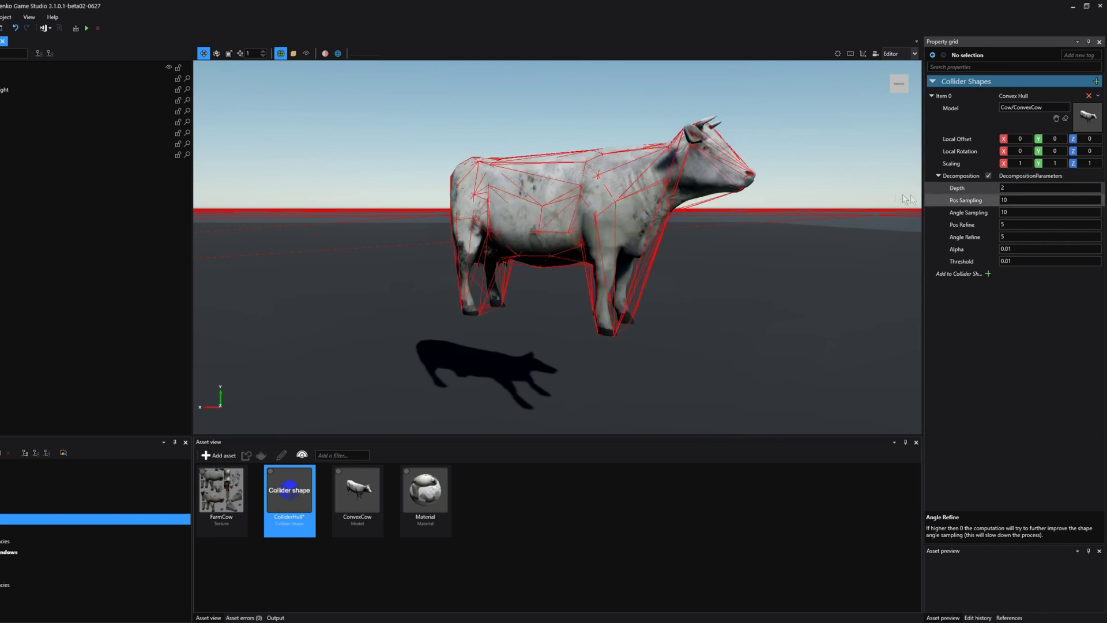